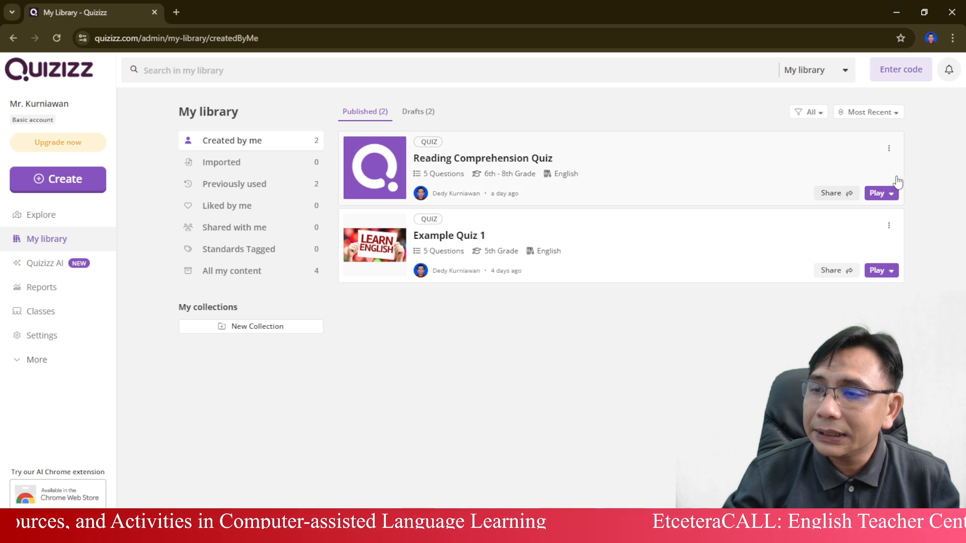
- Set up a live quiz from the Reading Comprehension Quiz and open its game customization settings
left_click(891, 193)
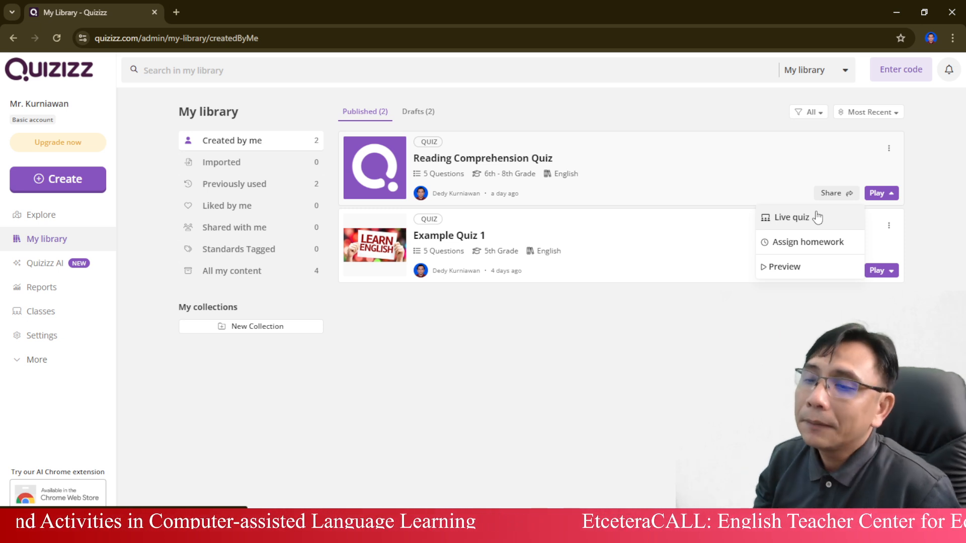
left_click(817, 217)
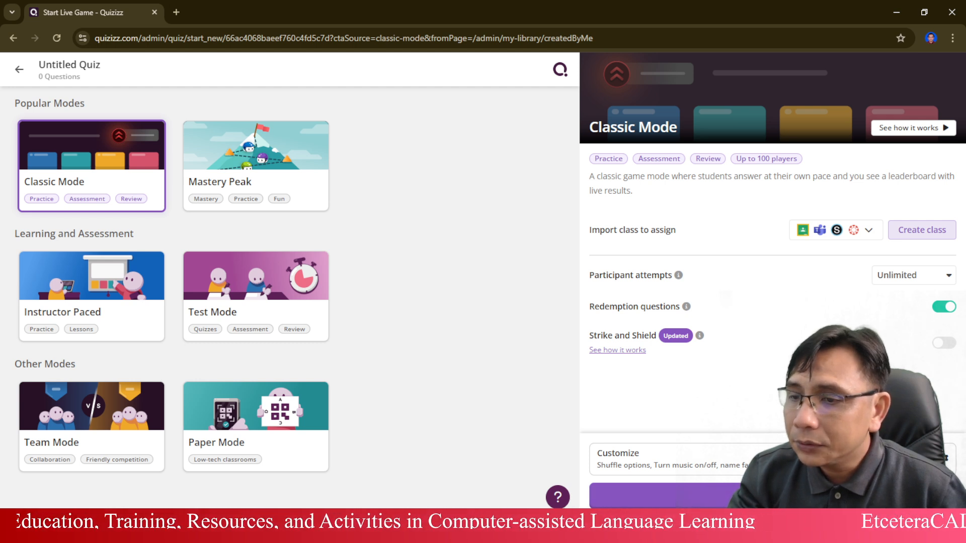
left_click(835, 459)
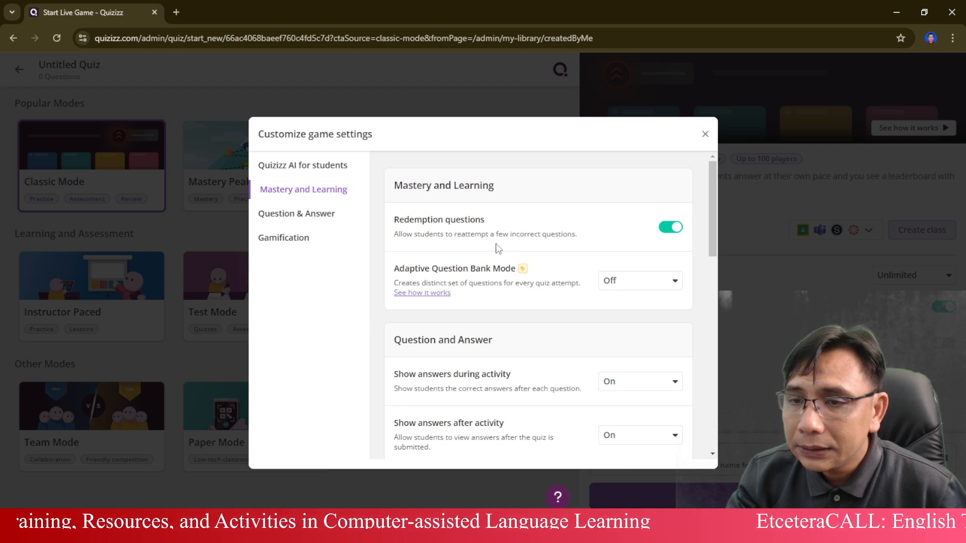
- Turn off Redemption questions and set Show answers during activity to Off
left_click(660, 227)
scroll(533, 247, "down", 3)
scroll(533, 246, "up", 3)
scroll(554, 249, "down", 2)
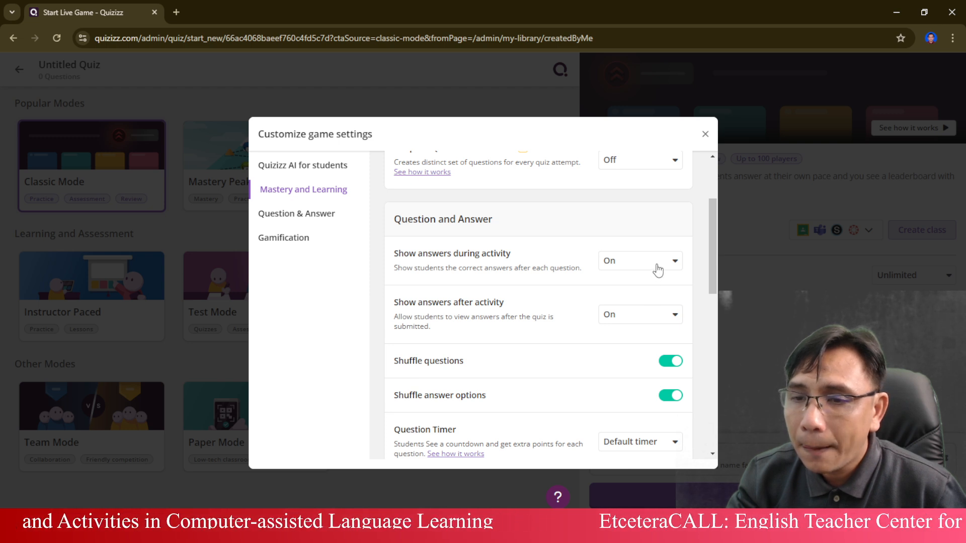
left_click(626, 265)
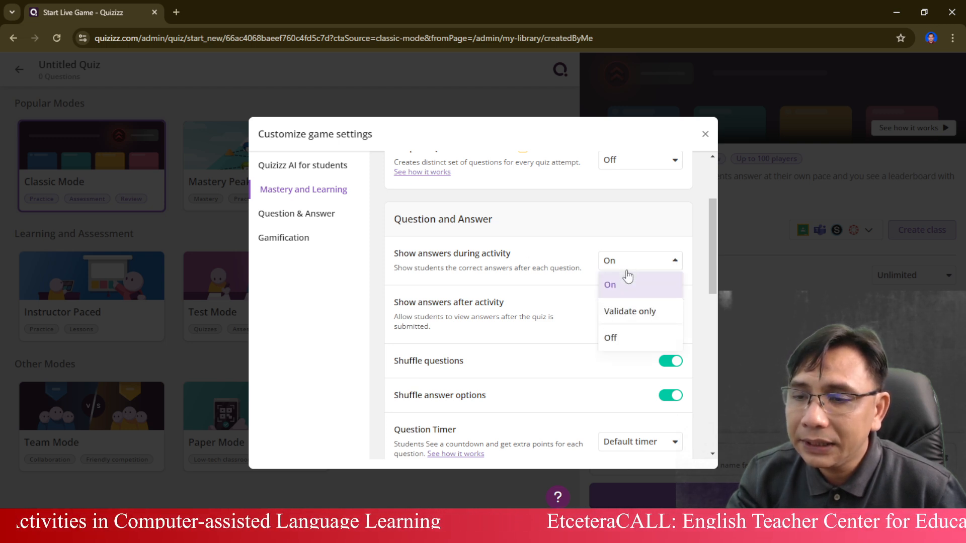
triple_click(627, 342)
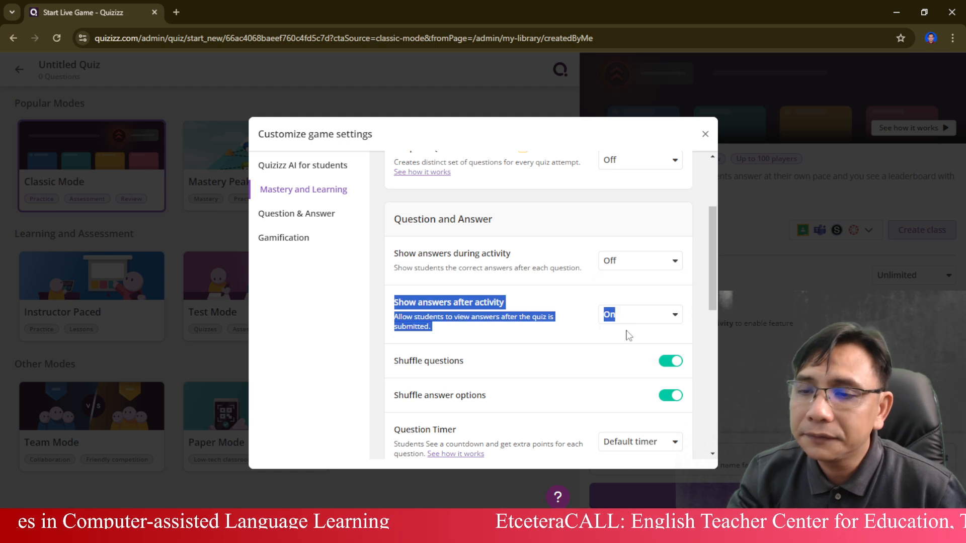
- Set Show answers after activity to Off
left_click(624, 260)
left_click(572, 287)
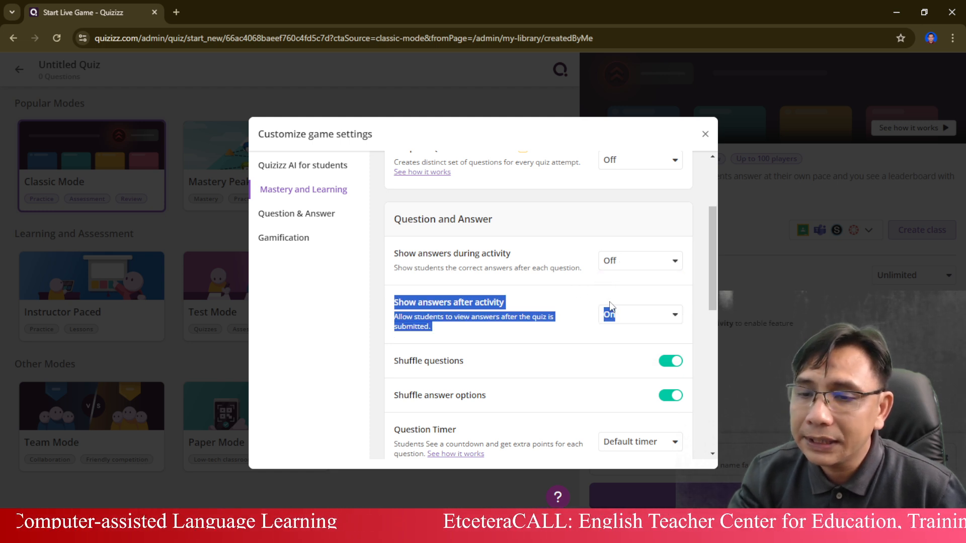
left_click(589, 307)
left_click(651, 316)
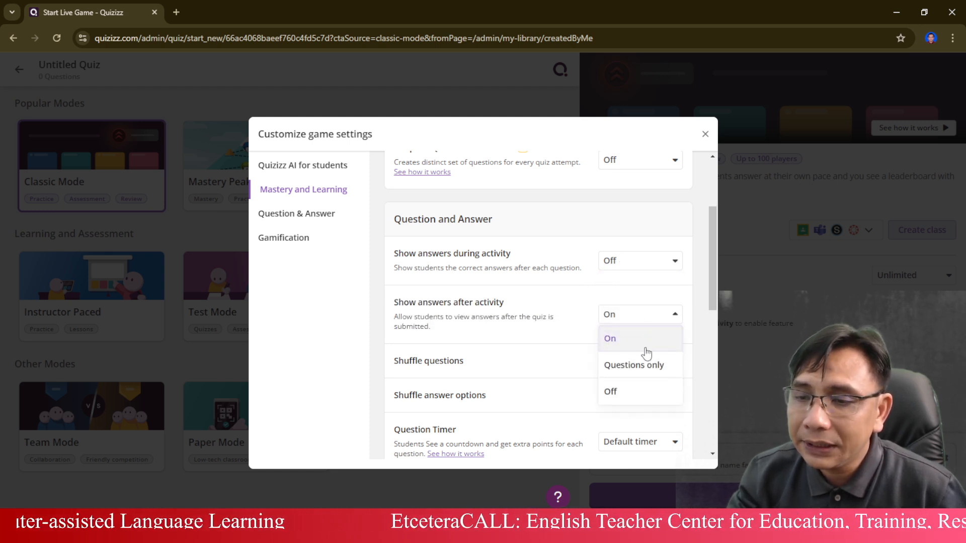
left_click(637, 390)
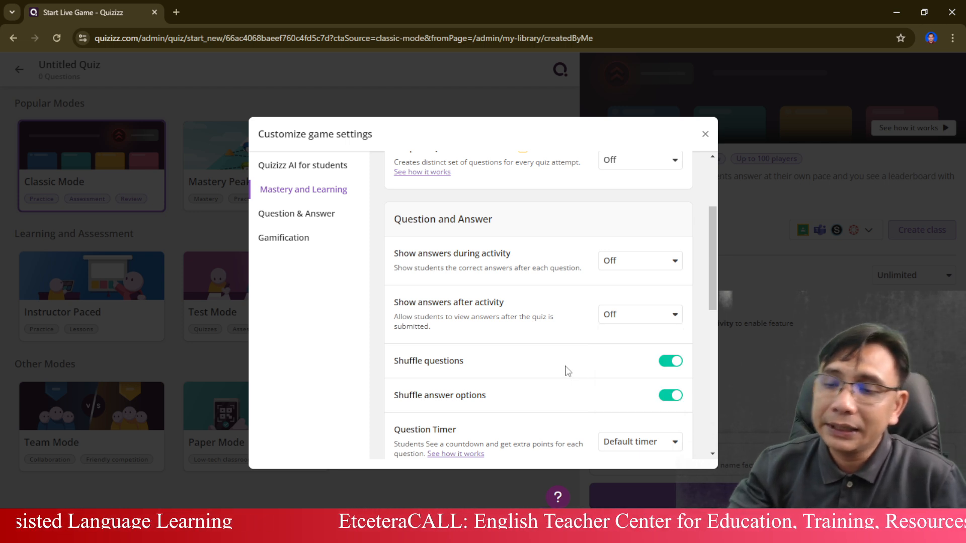
- Check which mastery and gamification options depend on Show answers during activity, and close the game settings
scroll(567, 371, "down", 5)
scroll(574, 322, "down", 1)
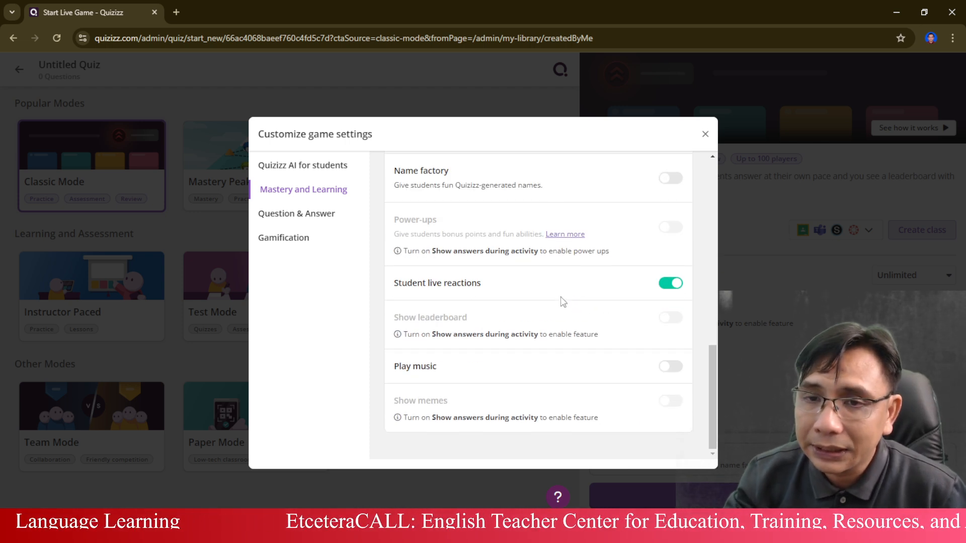
scroll(563, 302, "up", 8)
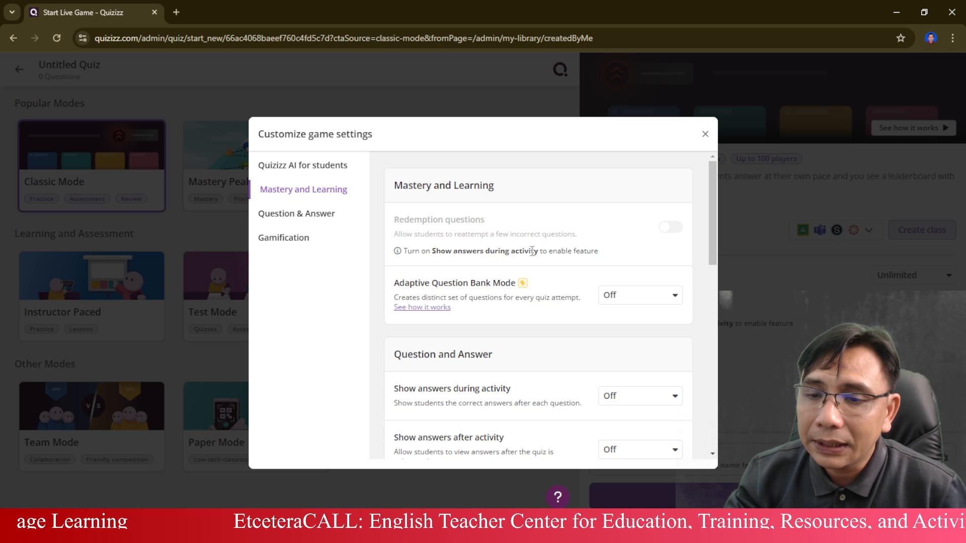
scroll(528, 249, "down", 5)
scroll(534, 244, "down", 2)
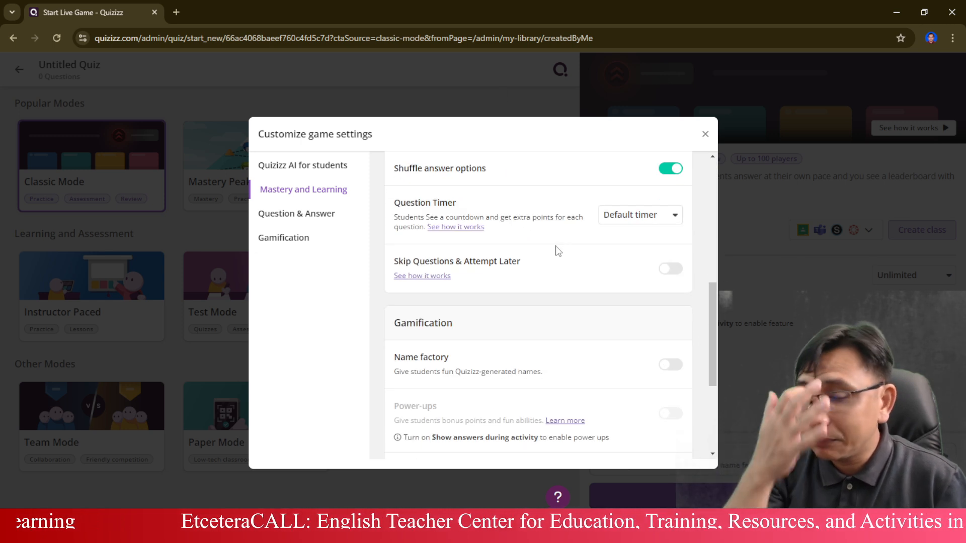
scroll(534, 274, "down", 3)
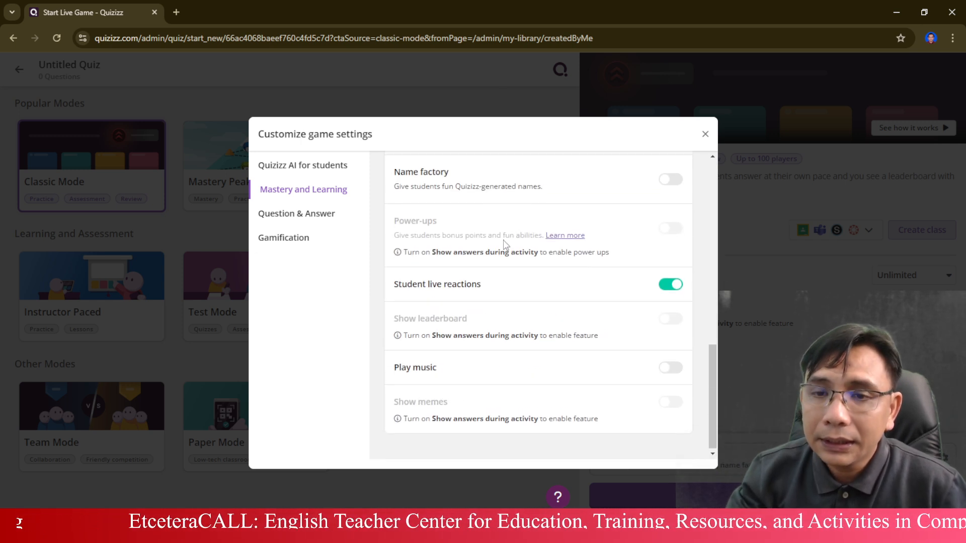
scroll(664, 156, "up", 4)
left_click(705, 133)
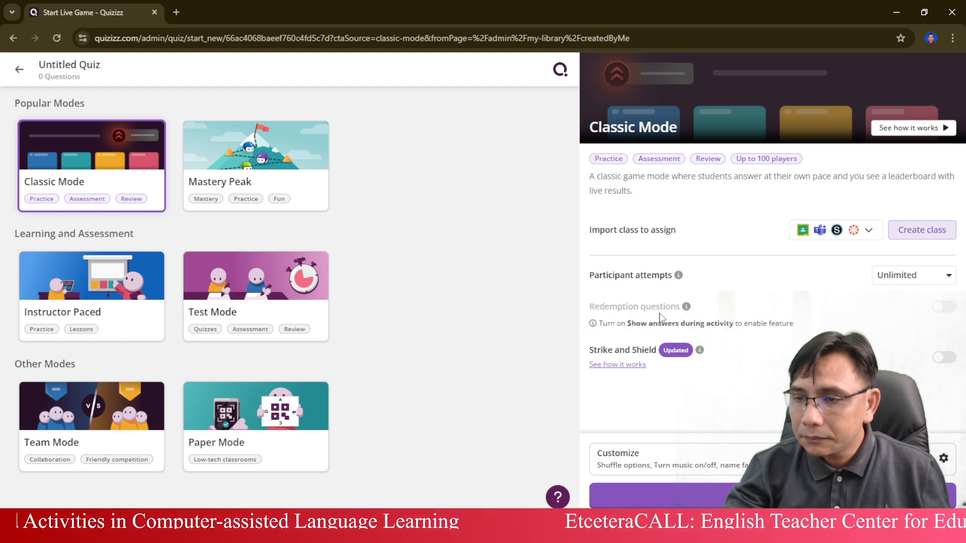
- Reopen the game customization settings and review the full list from Mastery and Learning through Gamification
left_click(732, 463)
scroll(541, 250, "up", 5)
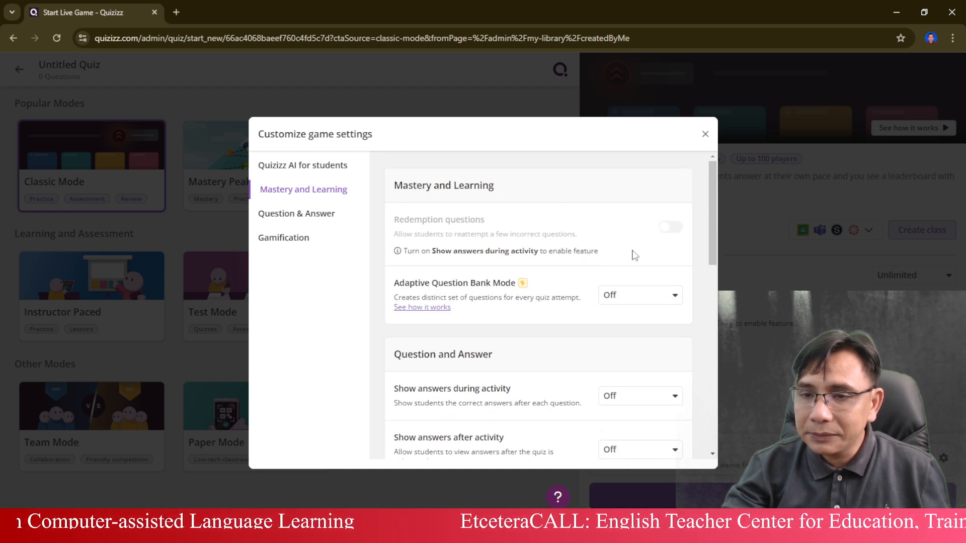
scroll(635, 256, "down", 3)
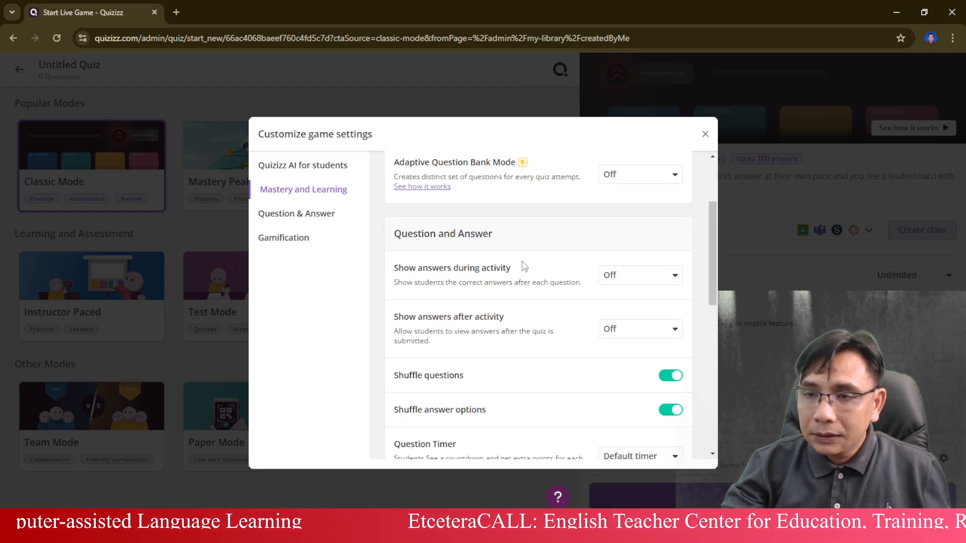
scroll(525, 267, "down", 3)
scroll(606, 253, "up", 1)
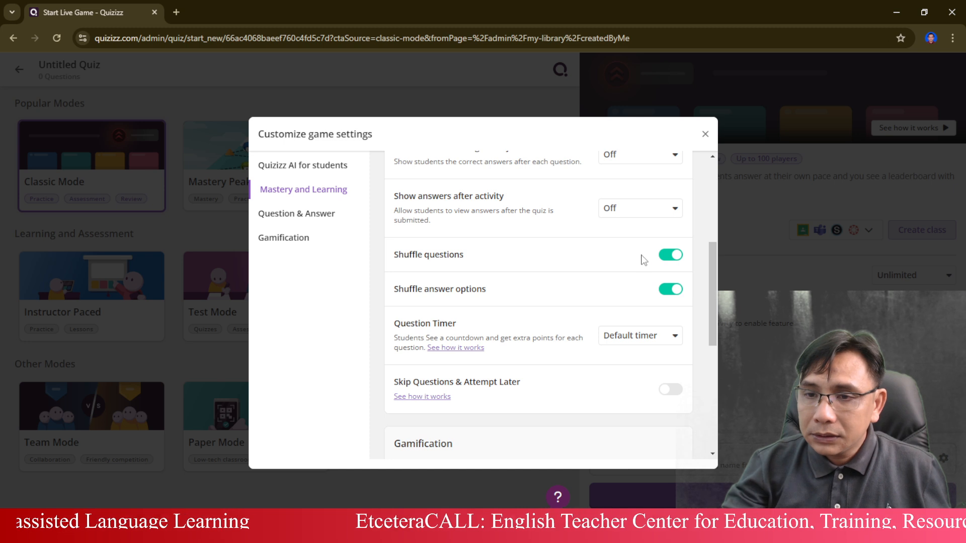
scroll(647, 297, "down", 3)
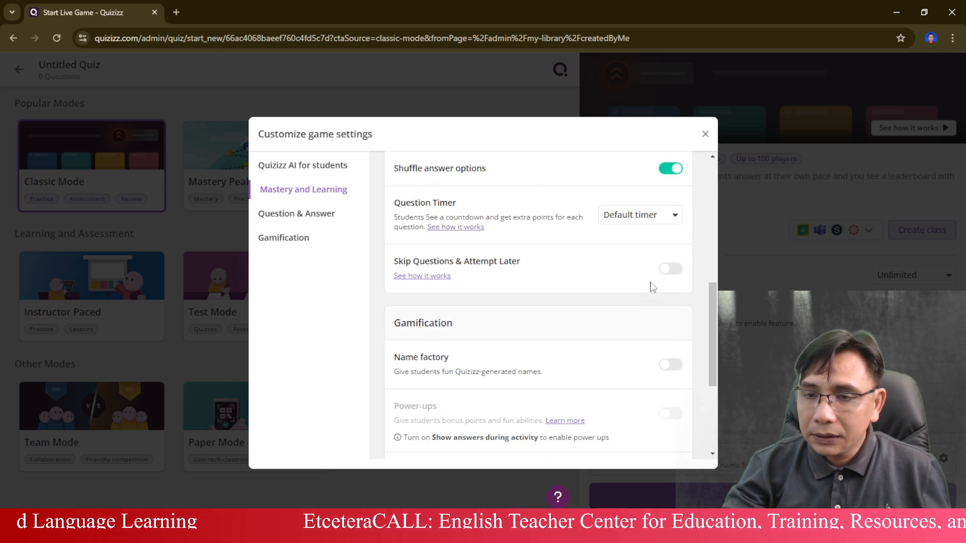
scroll(653, 287, "down", 3)
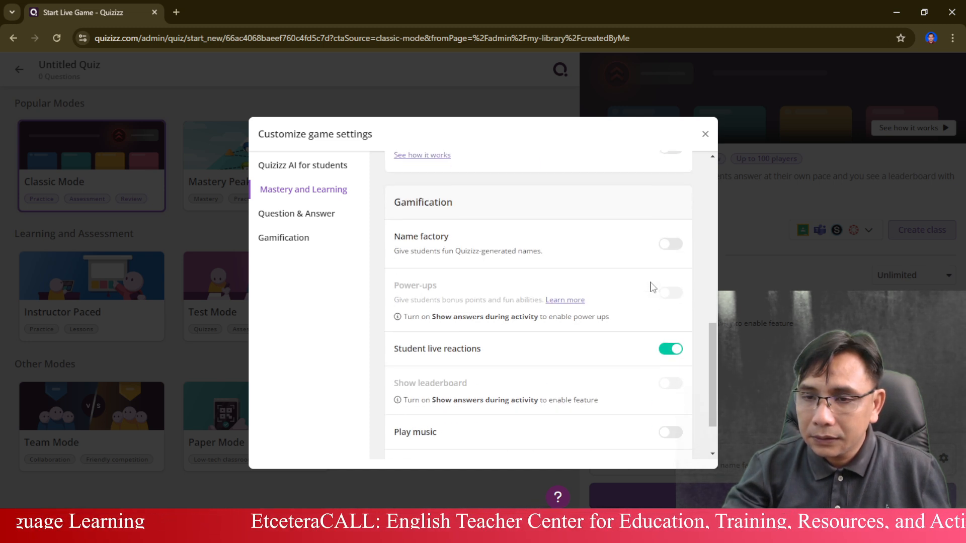
scroll(653, 287, "down", 2)
scroll(653, 287, "up", 10)
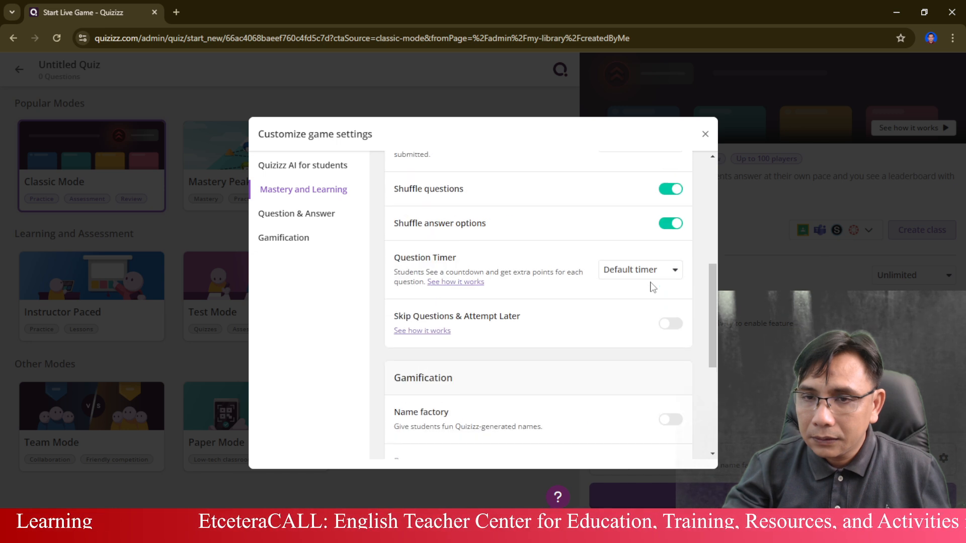
- Examine the Quizizz AI, Mastery and Learning, Question & Answer and Gamification sections individually, and close the settings
left_click(293, 168)
left_click(313, 196)
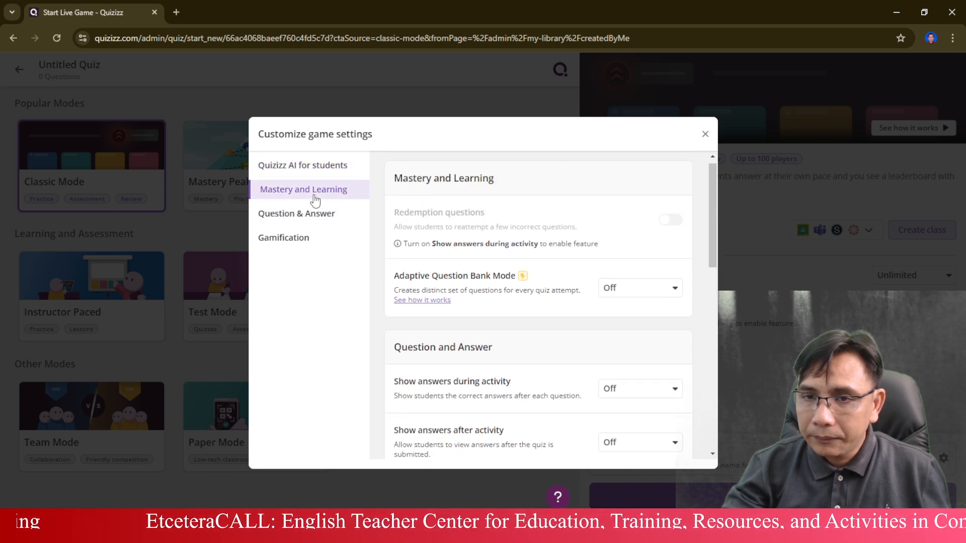
scroll(453, 234, "down", 7)
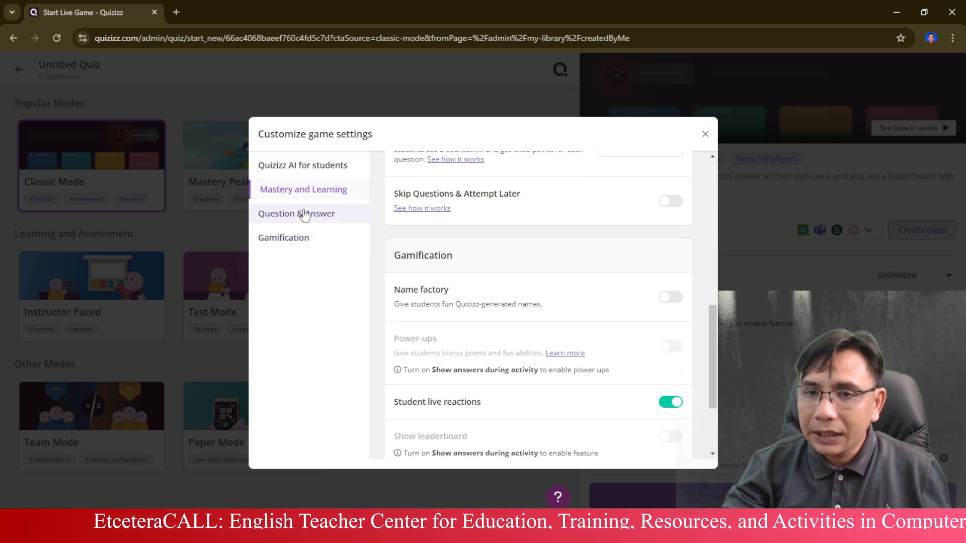
left_click(303, 215)
scroll(540, 290, "down", 4)
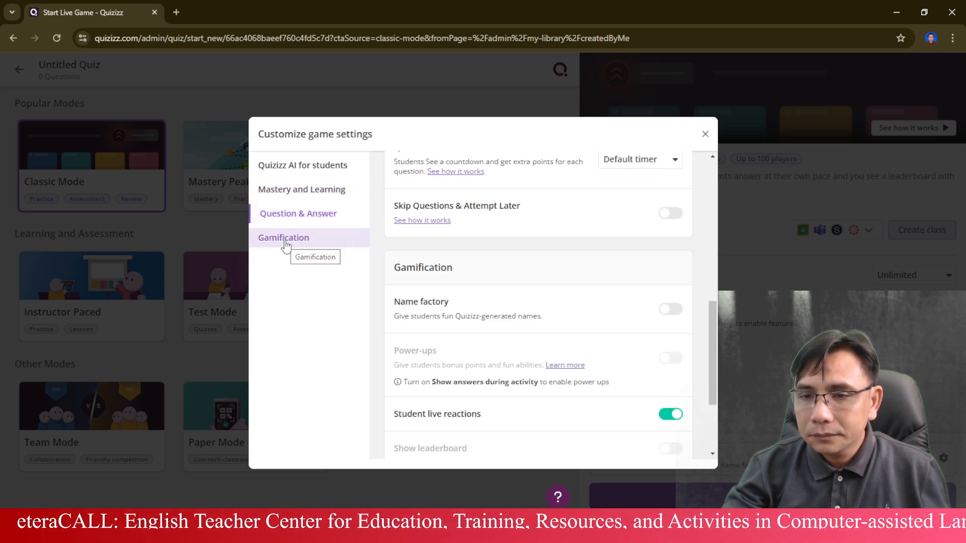
left_click(285, 242)
scroll(503, 333, "down", 2)
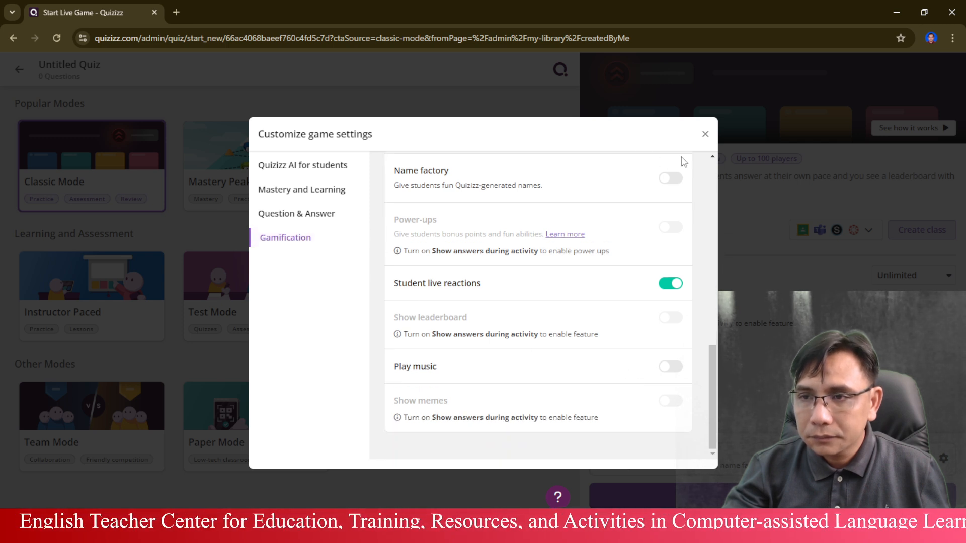
left_click(703, 135)
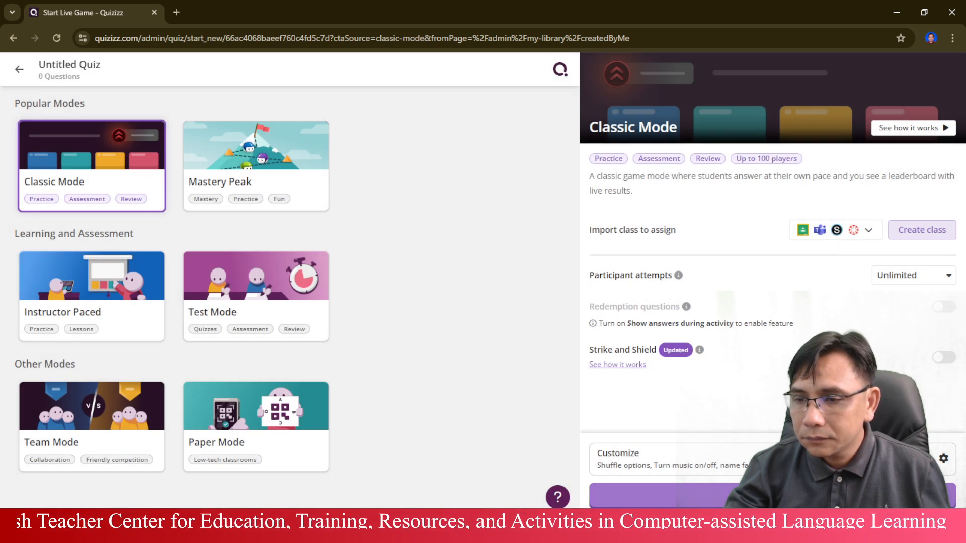
- Reopen the game customization settings and set Show answers during activity to On
left_click(805, 459)
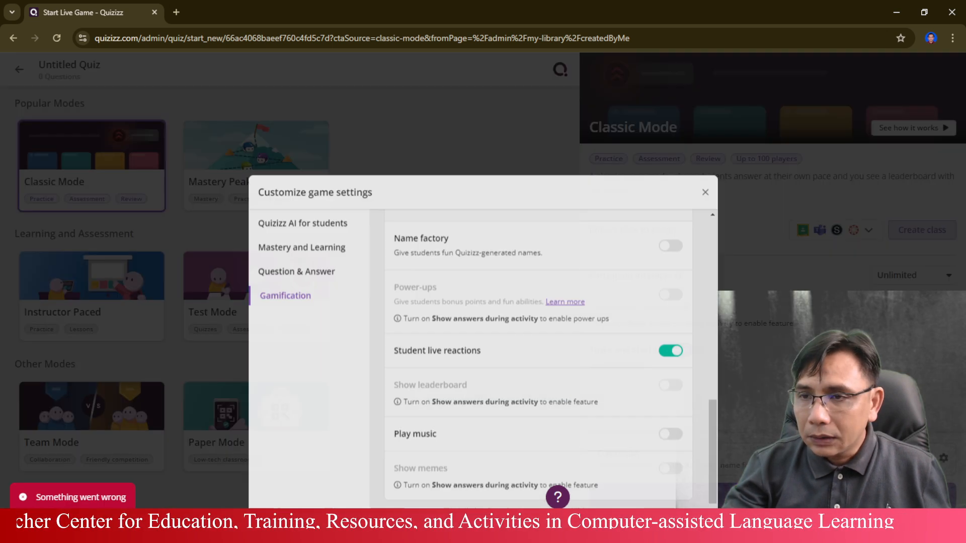
scroll(511, 231, "up", 8)
scroll(594, 225, "up", 3)
left_click(656, 301)
left_click(642, 332)
left_click(640, 396)
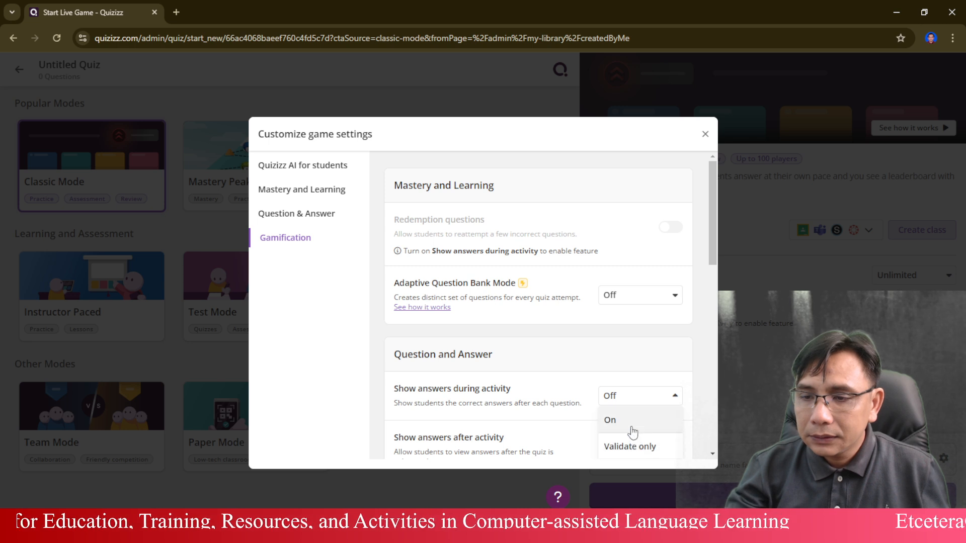
left_click(614, 421)
- Set Show answers after activity to On
scroll(624, 302, "down", 4)
left_click(636, 254)
left_click(635, 278)
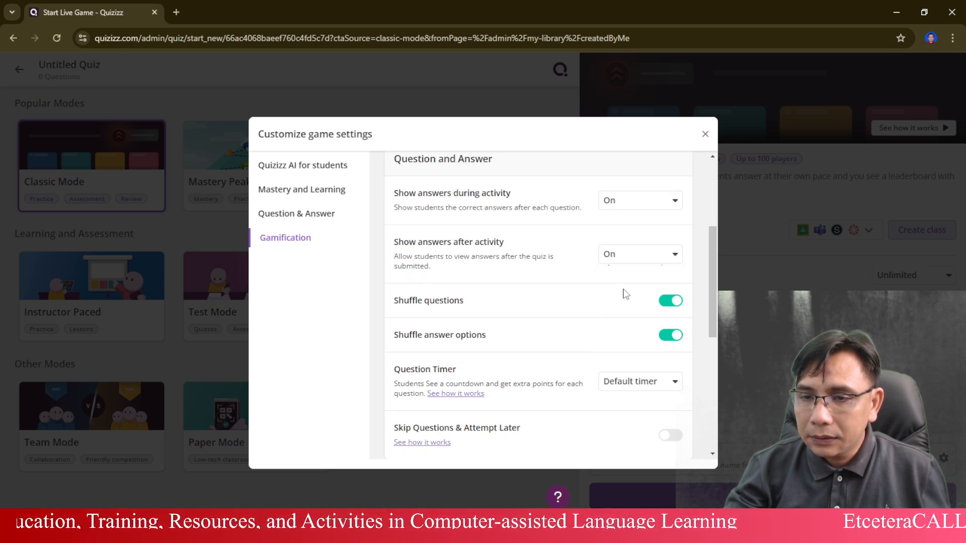
- Review the gamification, question and mastery options with both answer displays turned on, and close the game settings
scroll(513, 296, "down", 1)
scroll(527, 290, "down", 5)
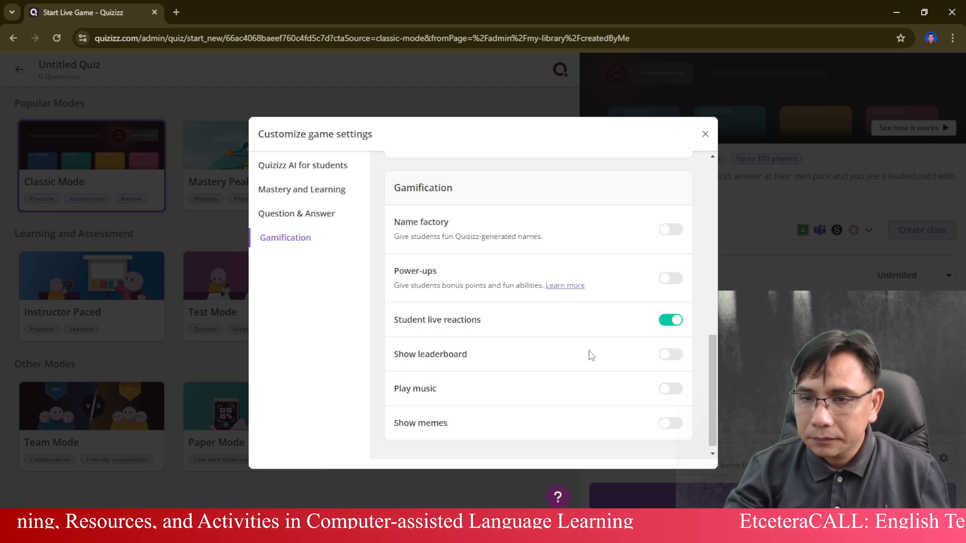
scroll(503, 312, "up", 5)
left_click(301, 216)
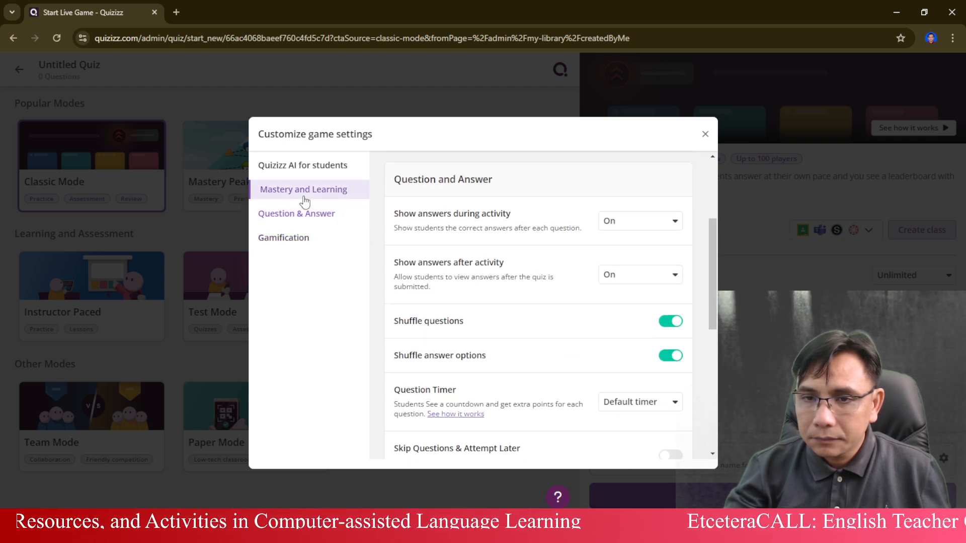
left_click(305, 196)
scroll(565, 284, "down", 2)
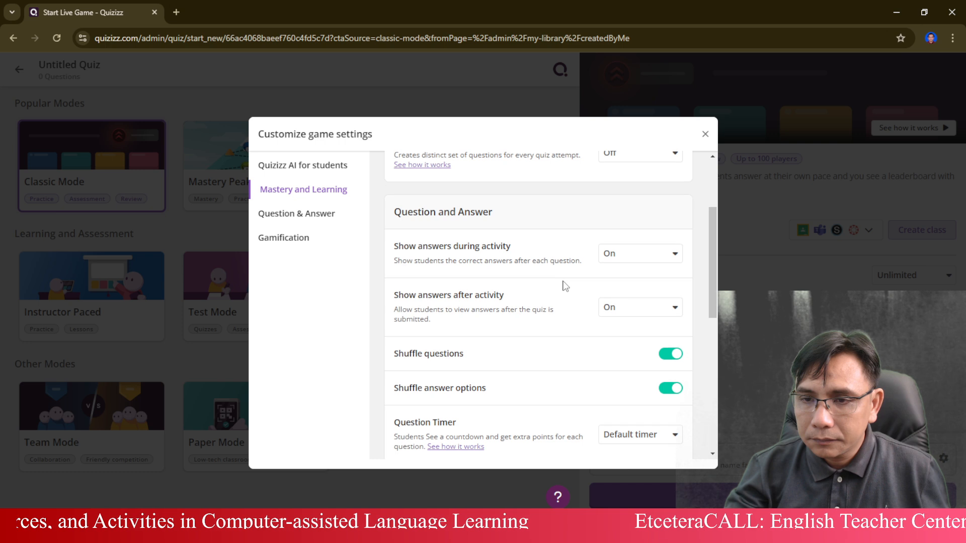
scroll(565, 286, "down", 2)
left_click(307, 169)
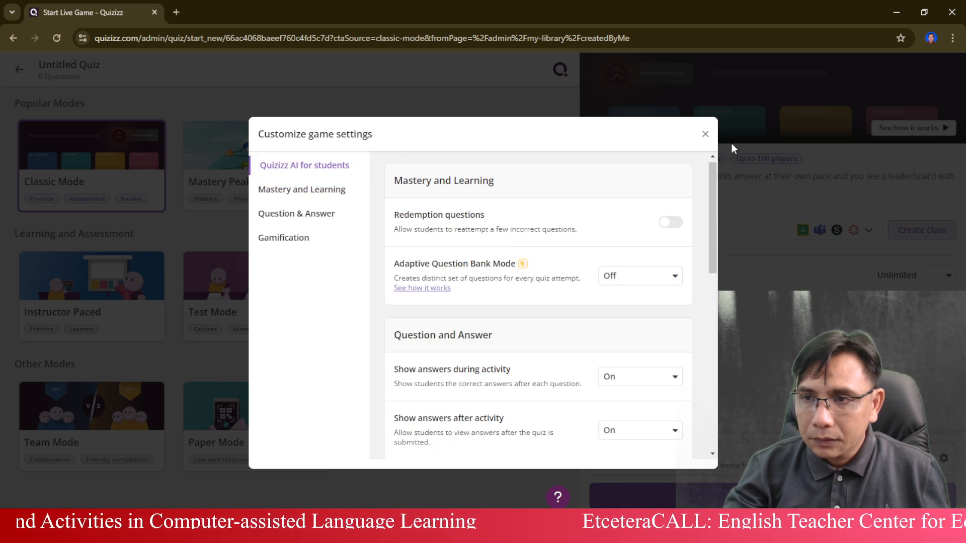
left_click(706, 135)
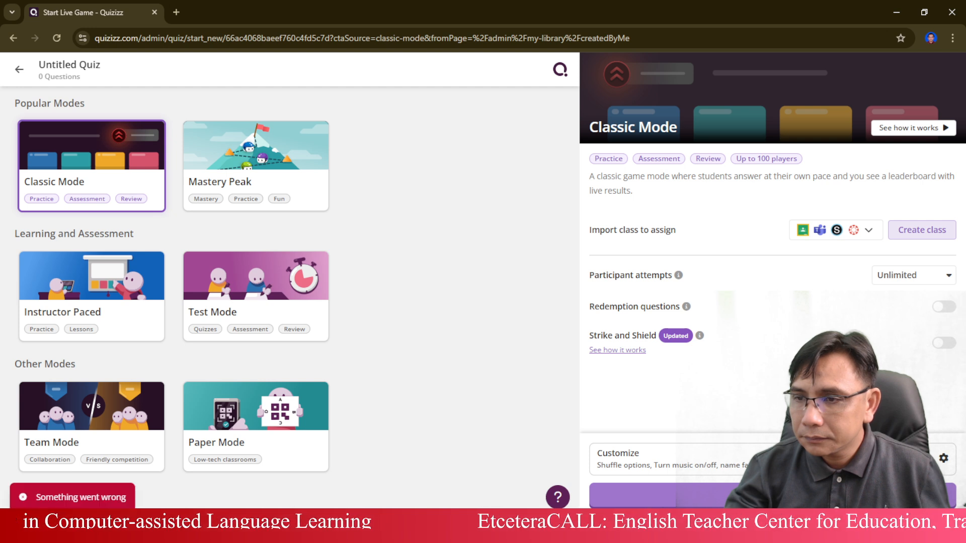
- Turn on Redemption questions for Classic Mode and return to the quiz library
left_click(946, 307)
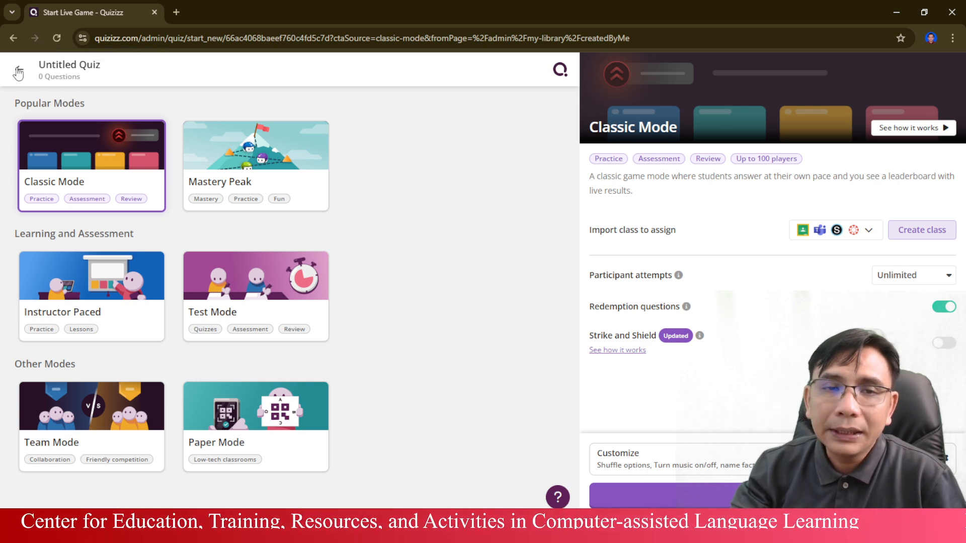
left_click(19, 70)
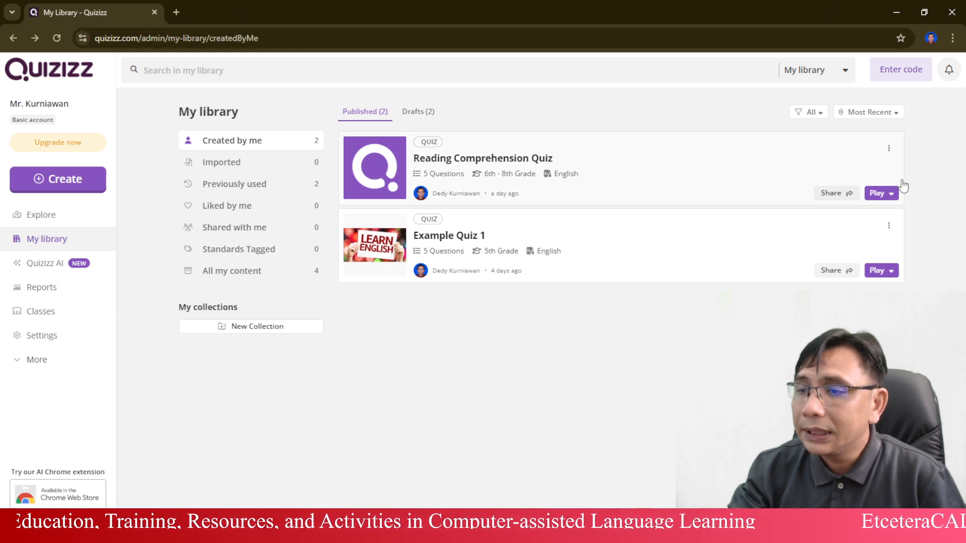
- Start a homework assignment for the Reading Comprehension Quiz and turn on a set start time for the activity
left_click(893, 194)
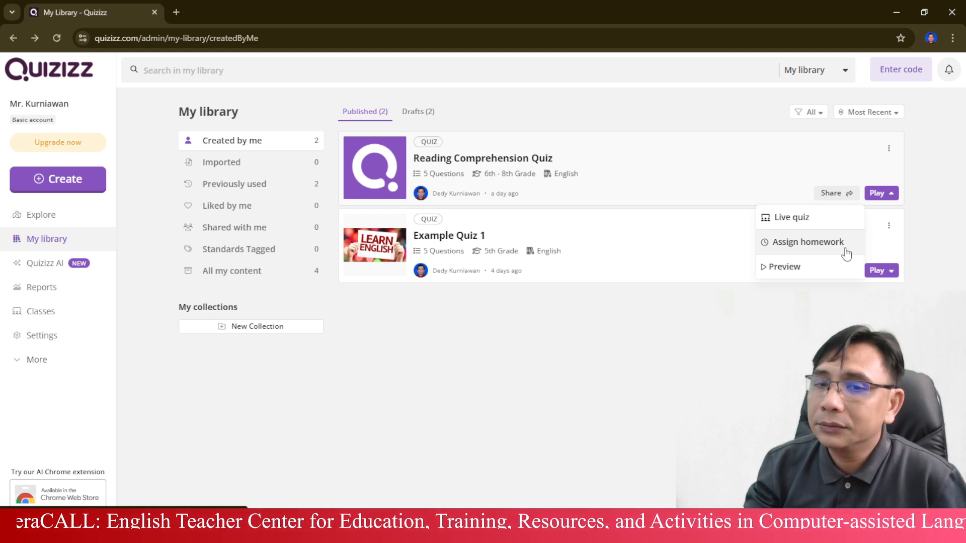
left_click(820, 242)
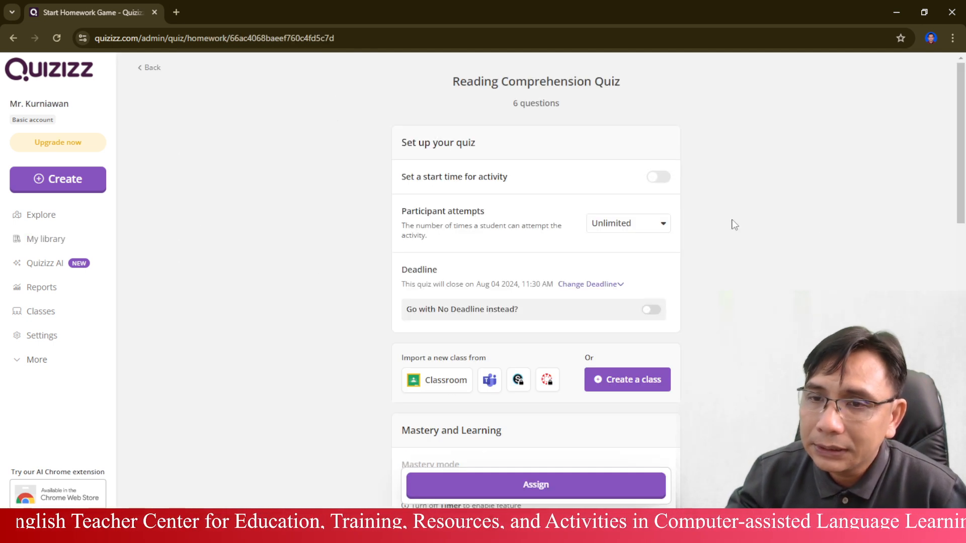
left_click(658, 181)
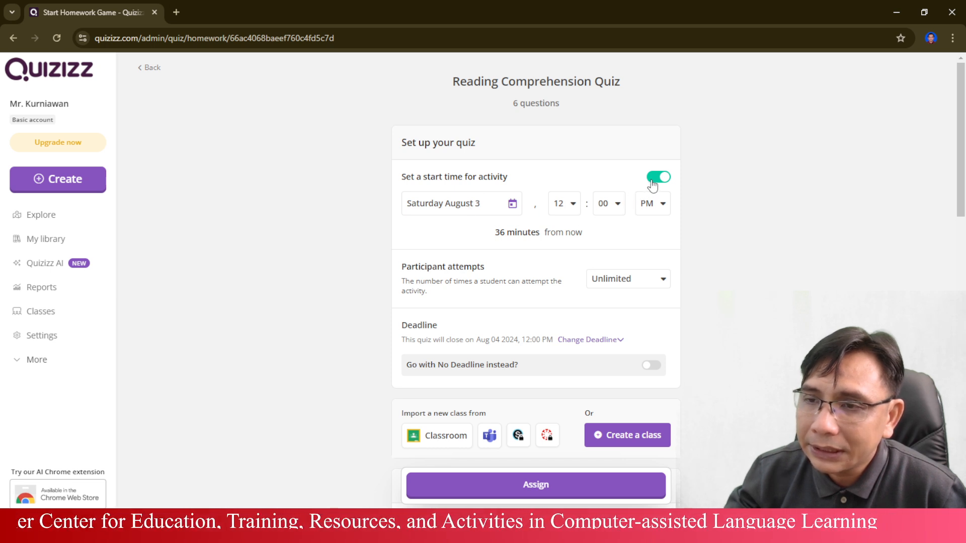
left_click(653, 181)
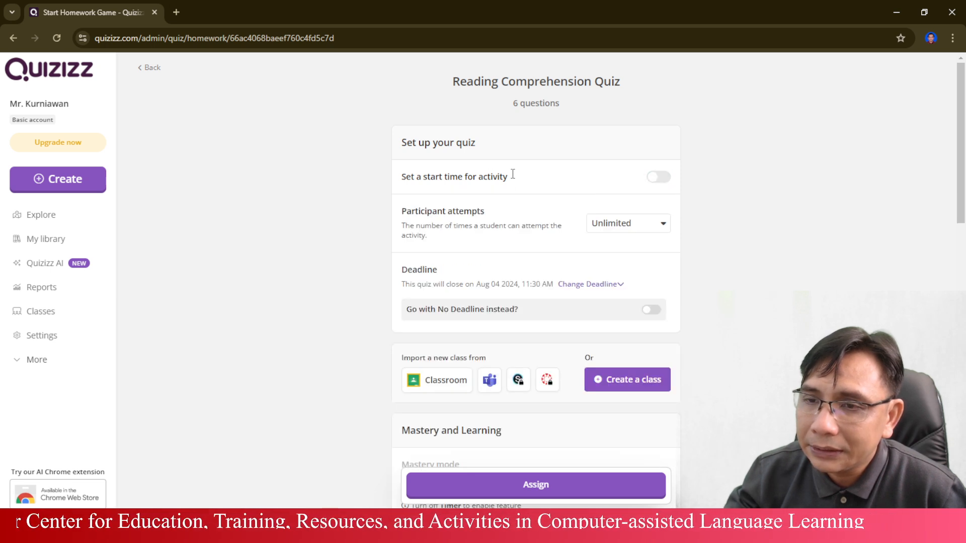
left_click(654, 182)
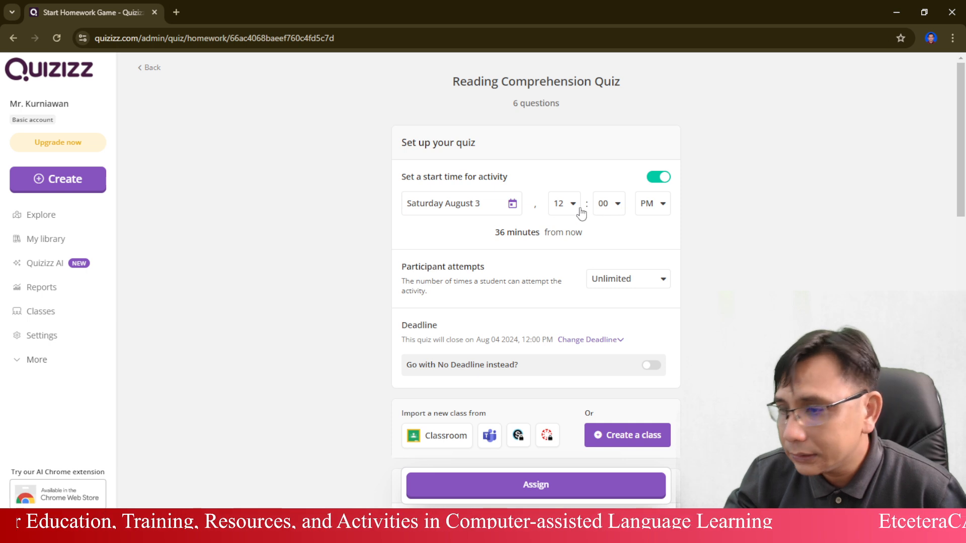
- Set the activity's start time to 11:30 AM on Saturday August 3
left_click(604, 205)
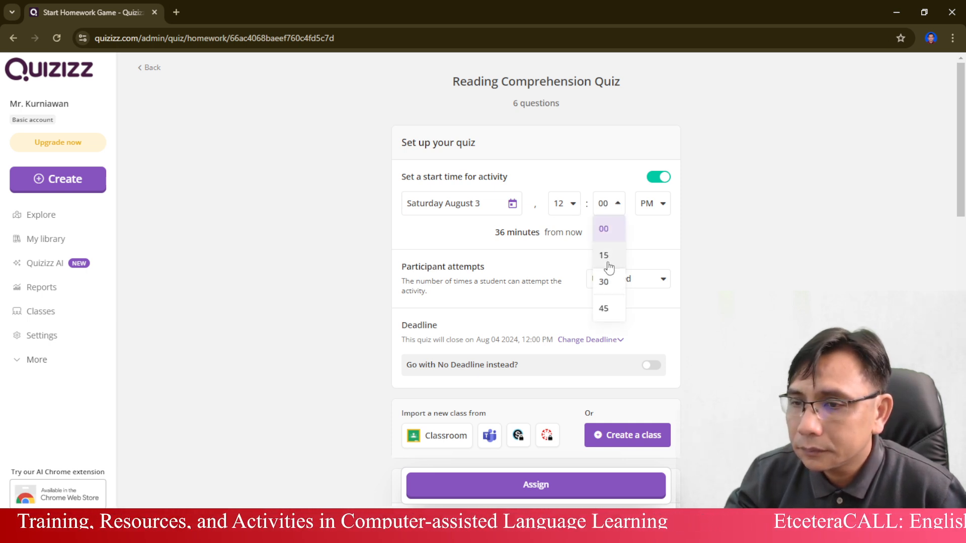
left_click(558, 205)
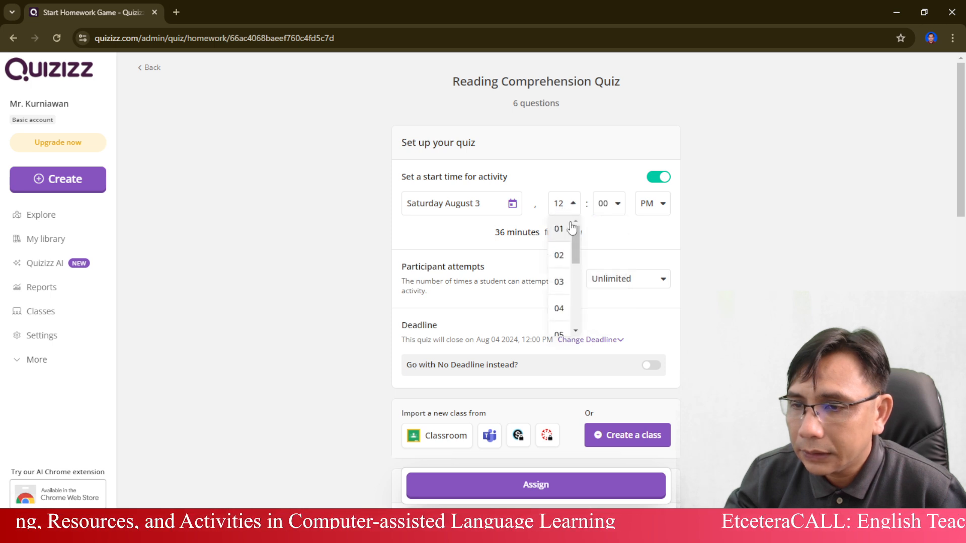
scroll(559, 289, "down", 3)
left_click(560, 313)
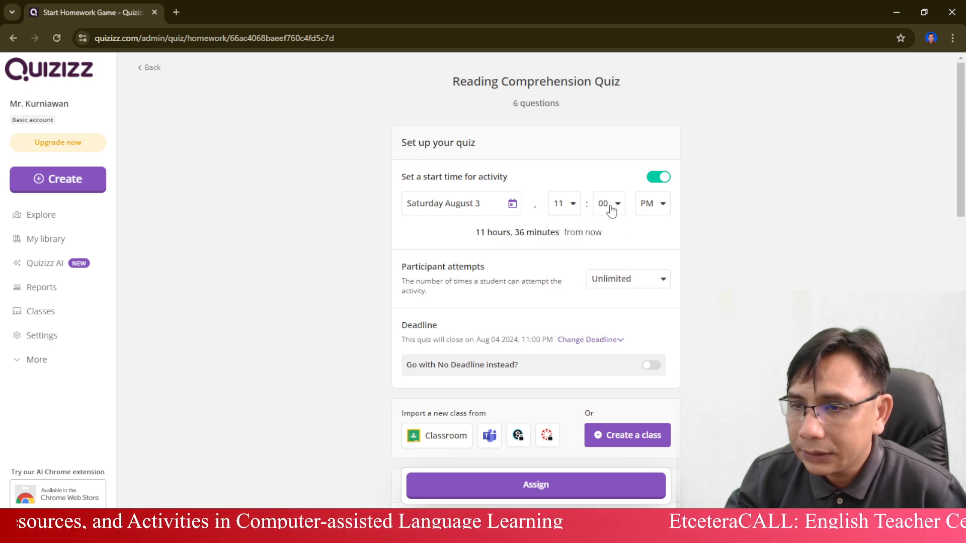
left_click(610, 207)
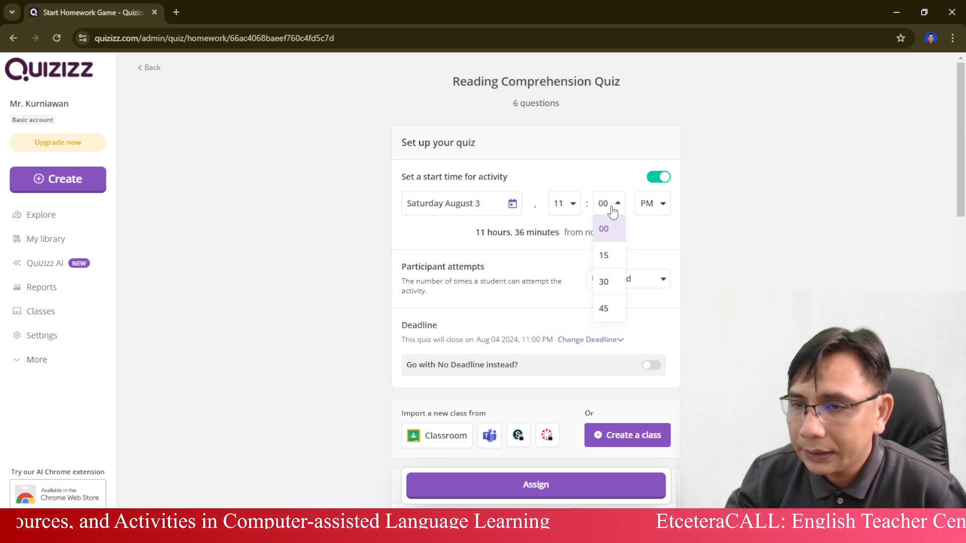
left_click(610, 287)
left_click(653, 204)
left_click(660, 228)
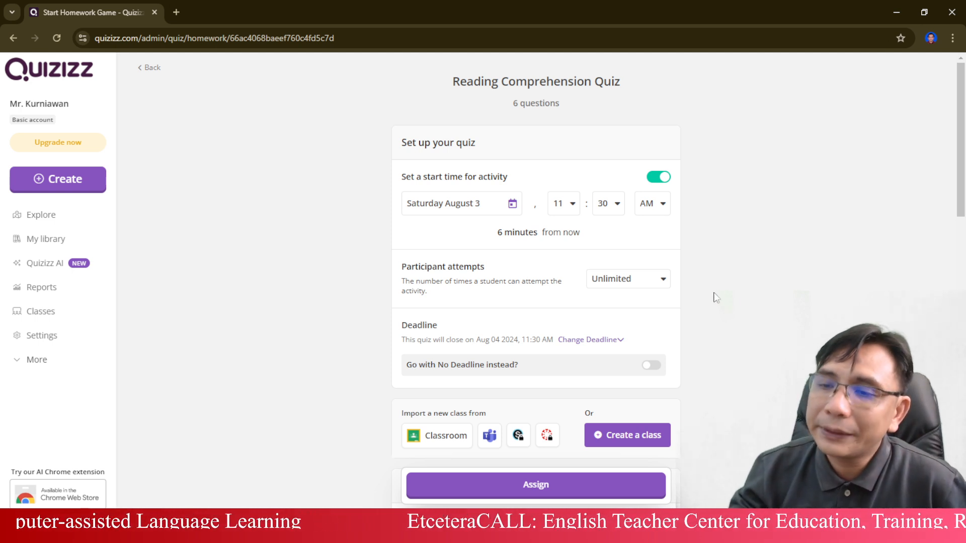
- Limit participant attempts to 1 and change the deadline date to Sunday August 11
left_click(659, 281)
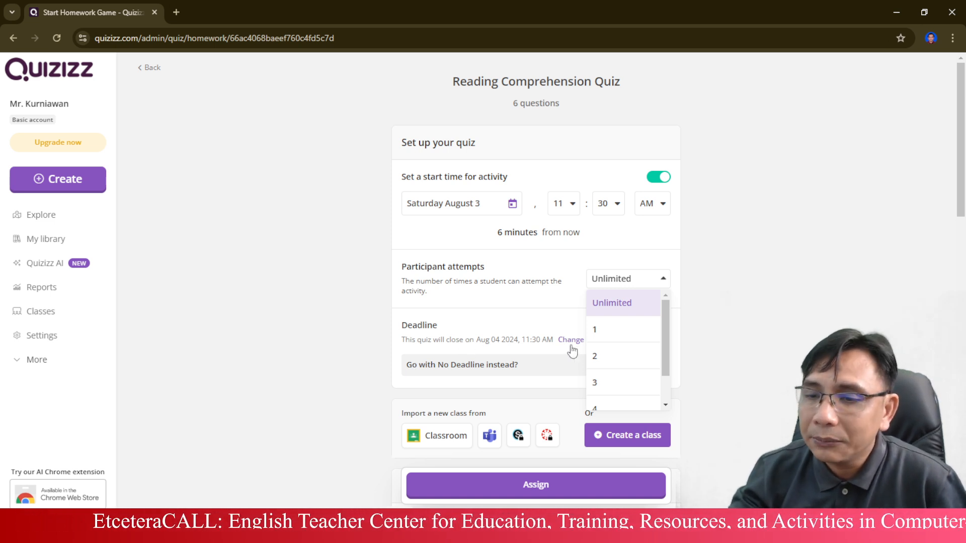
left_click(598, 330)
scroll(742, 289, "down", 3)
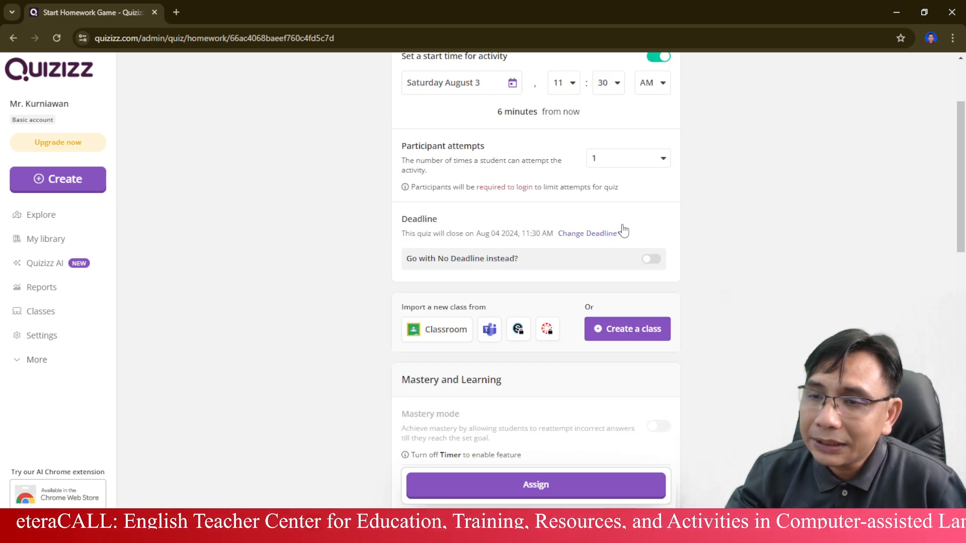
left_click(620, 240)
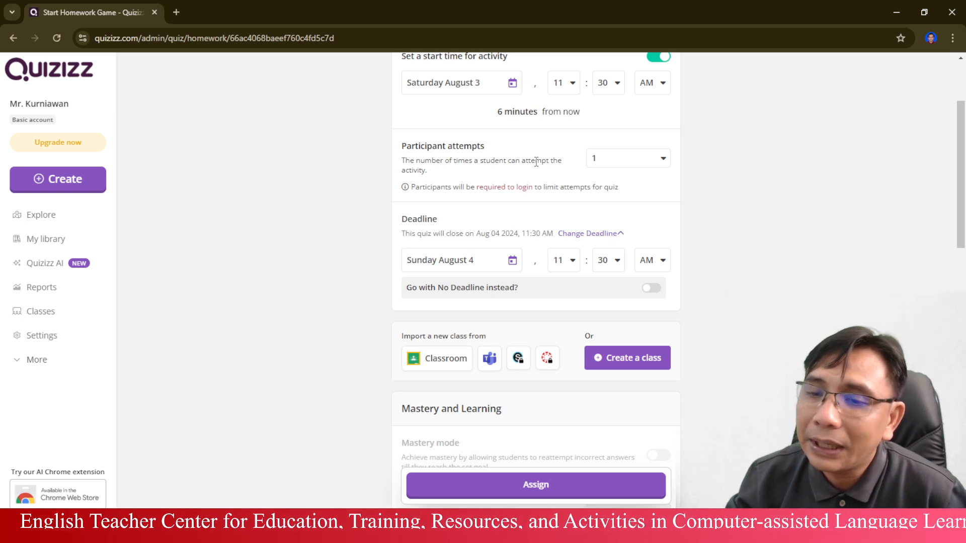
left_click(507, 264)
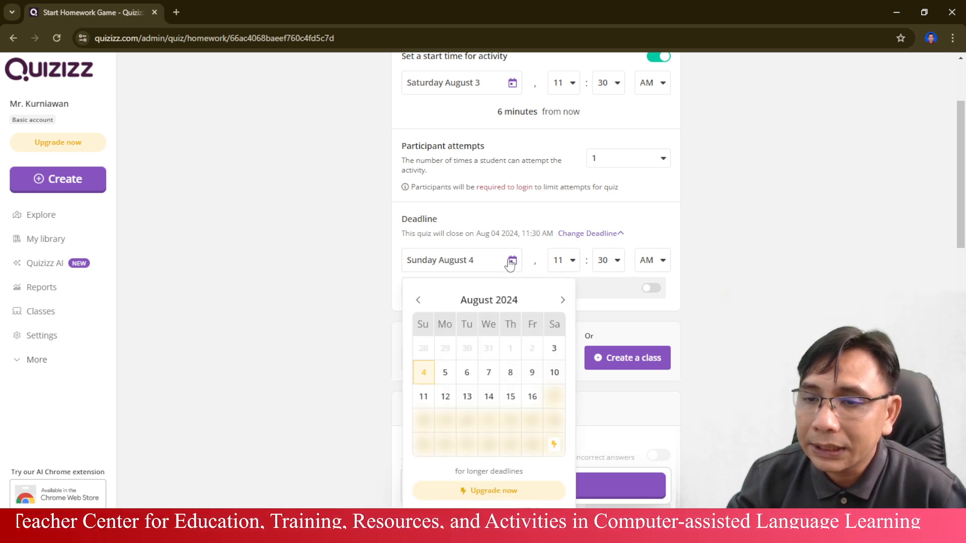
left_click(423, 397)
- Set the quiz deadline time to 08:00 AM
left_click(570, 268)
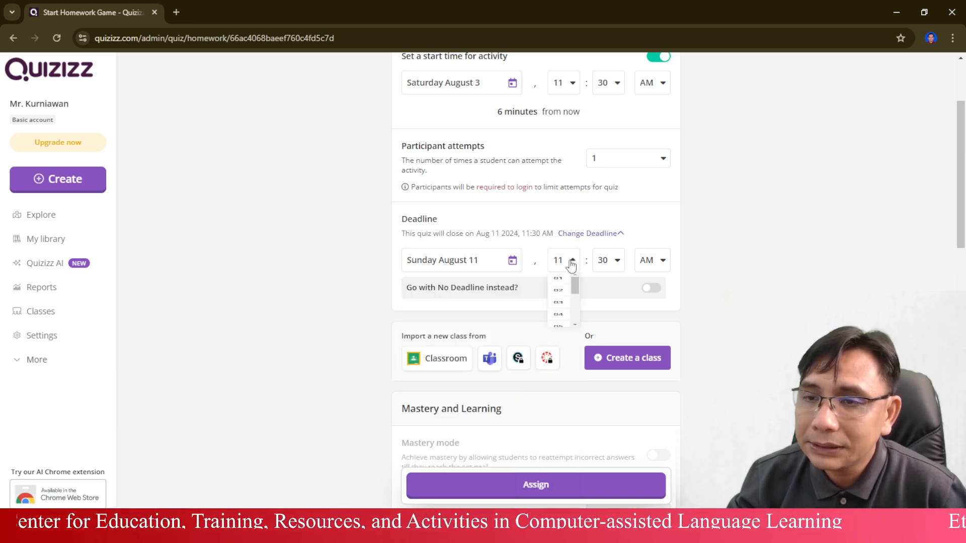
scroll(562, 328, "down", 2)
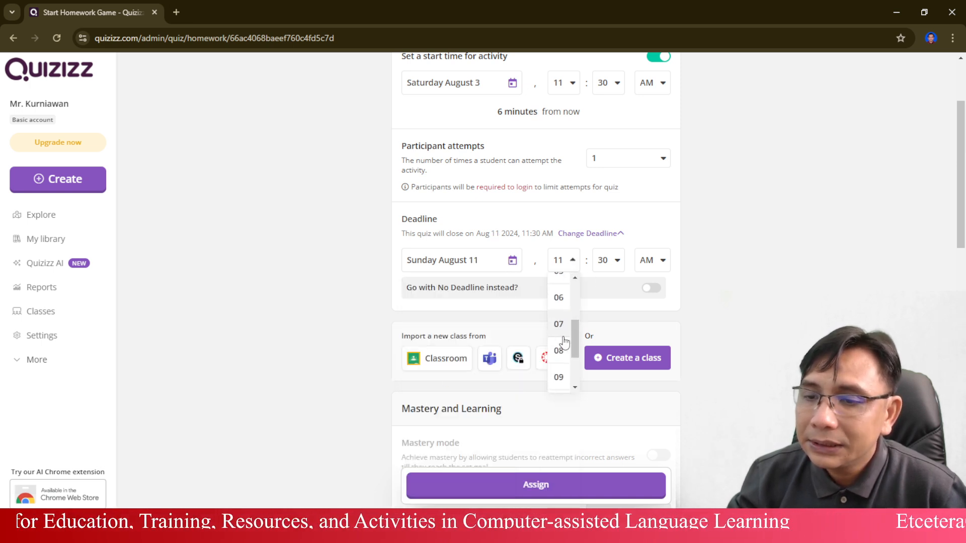
left_click(559, 339)
left_click(611, 264)
left_click(603, 286)
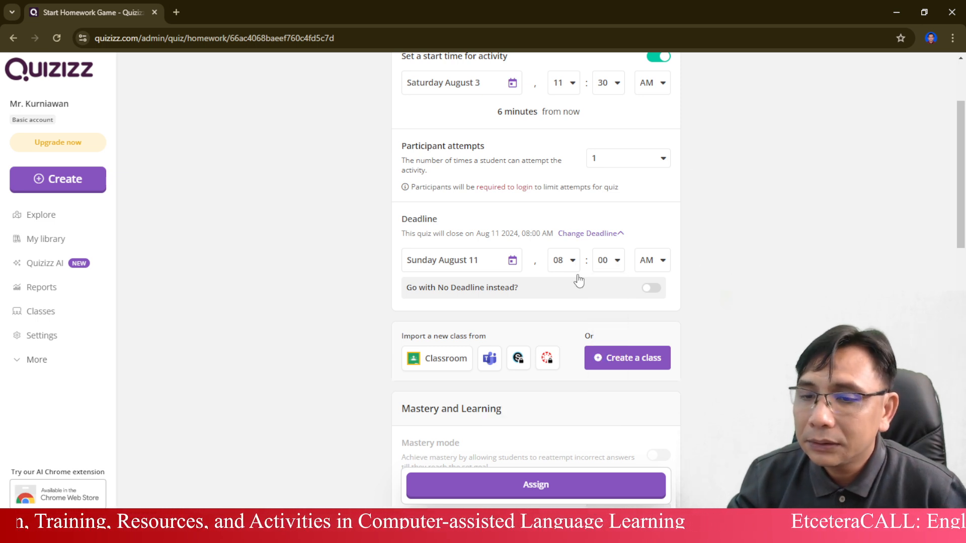
- Review the mastery, question and answer, and gamification settings, and assign the homework quiz
scroll(576, 274, "down", 3)
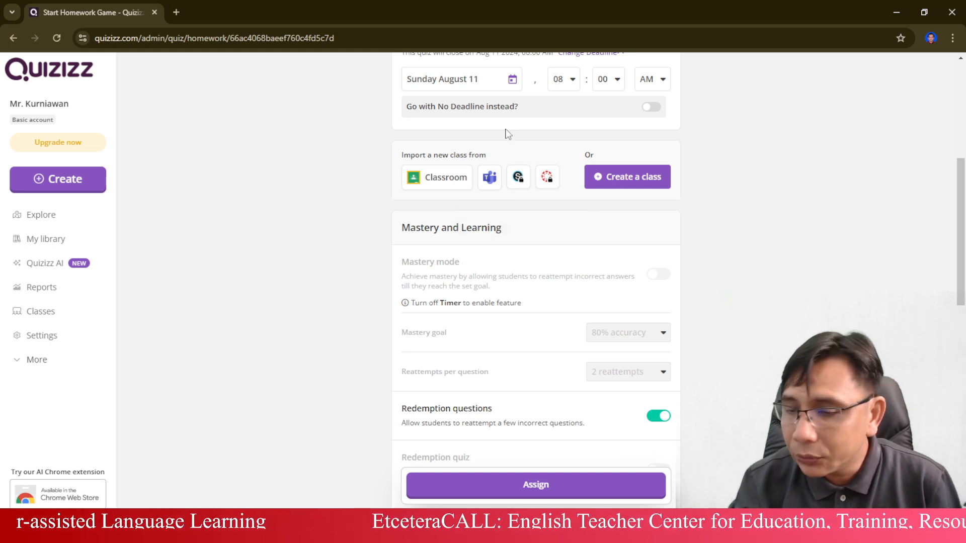
scroll(579, 280, "down", 6)
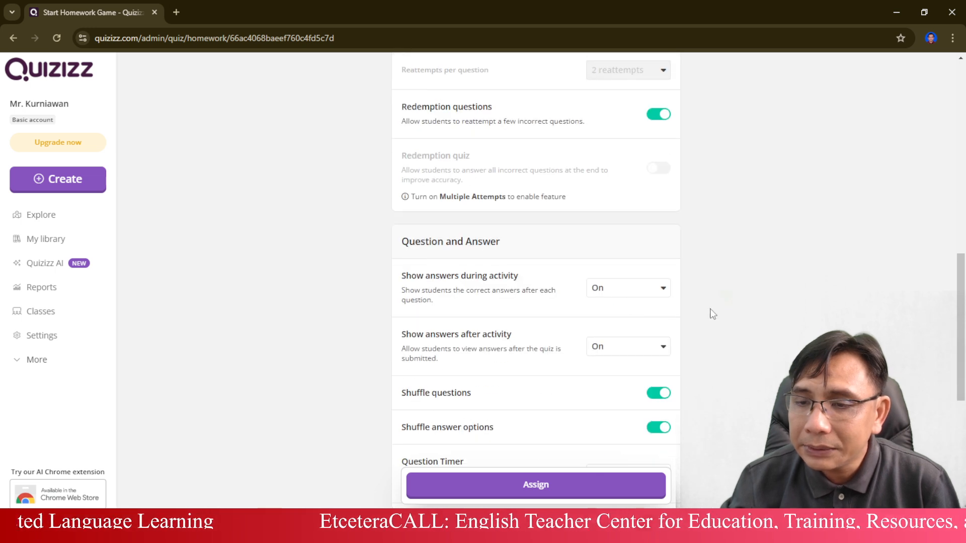
scroll(711, 309, "down", 7)
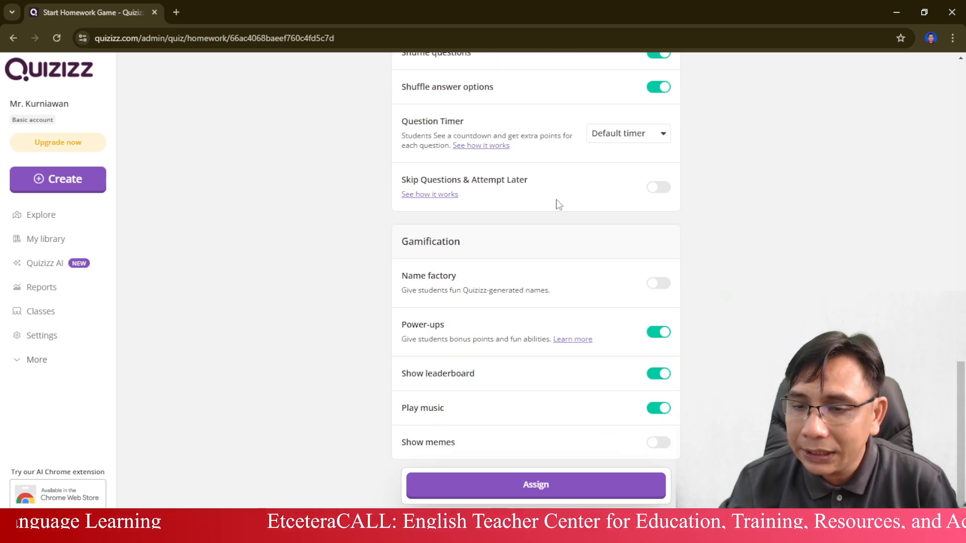
scroll(483, 322, "up", 4)
scroll(480, 317, "down", 4)
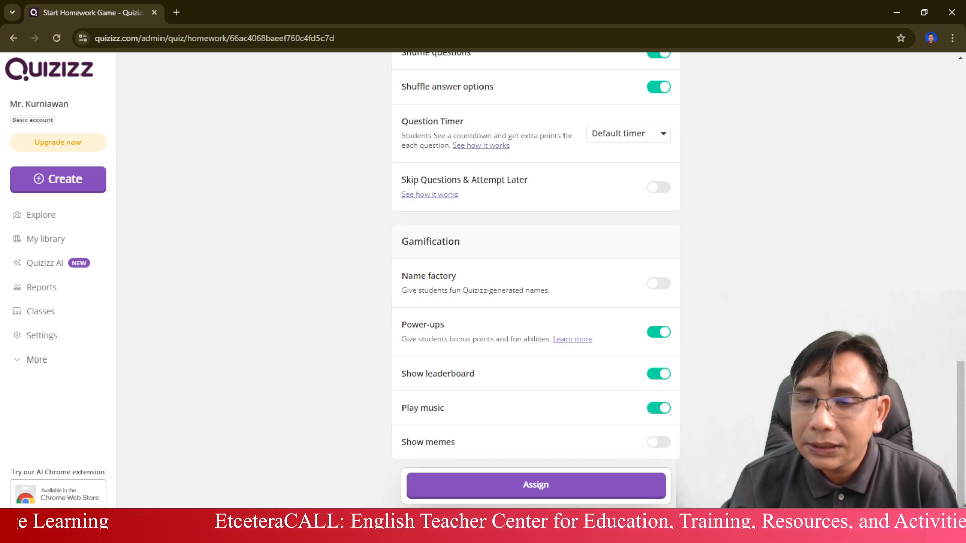
left_click(567, 486)
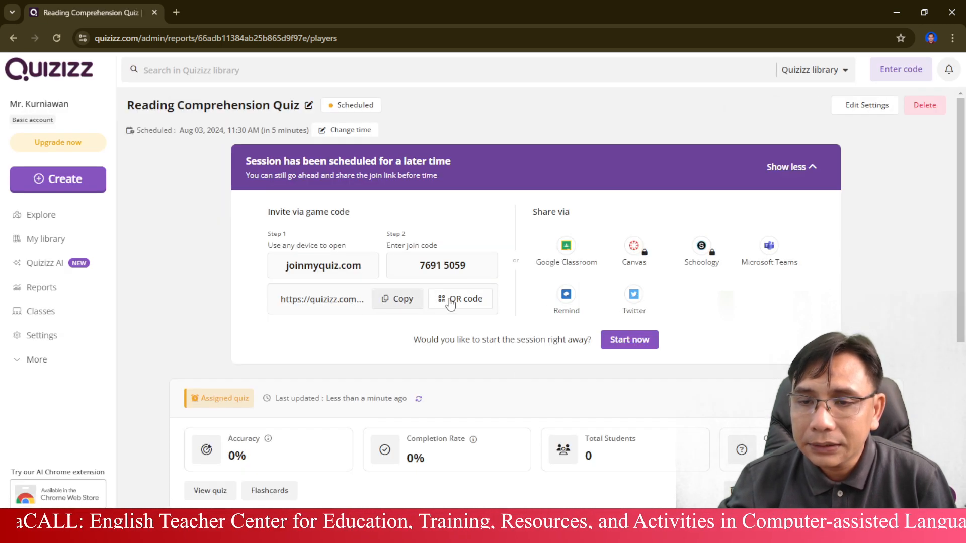
- Open the scheduled quiz's join link to view the student page, and return to the session report
left_click(298, 301)
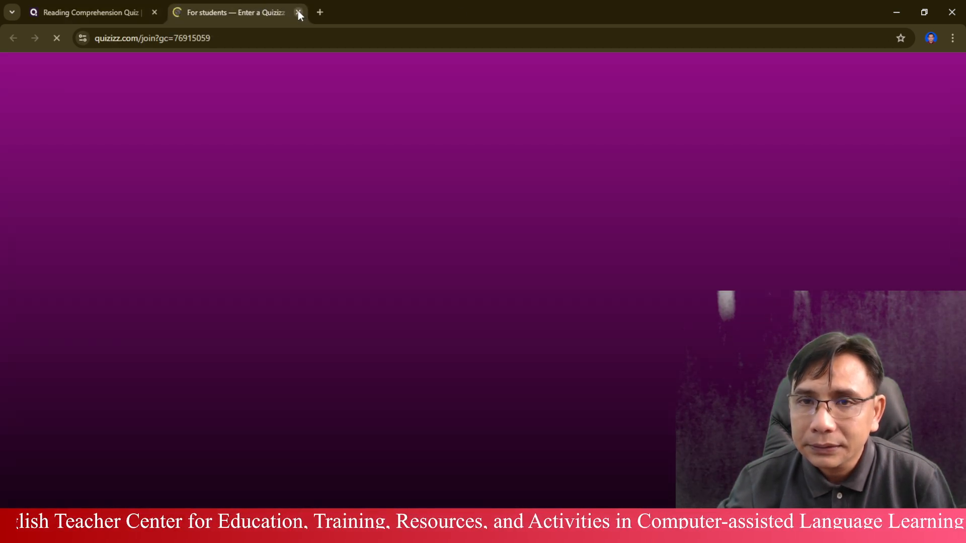
left_click(298, 13)
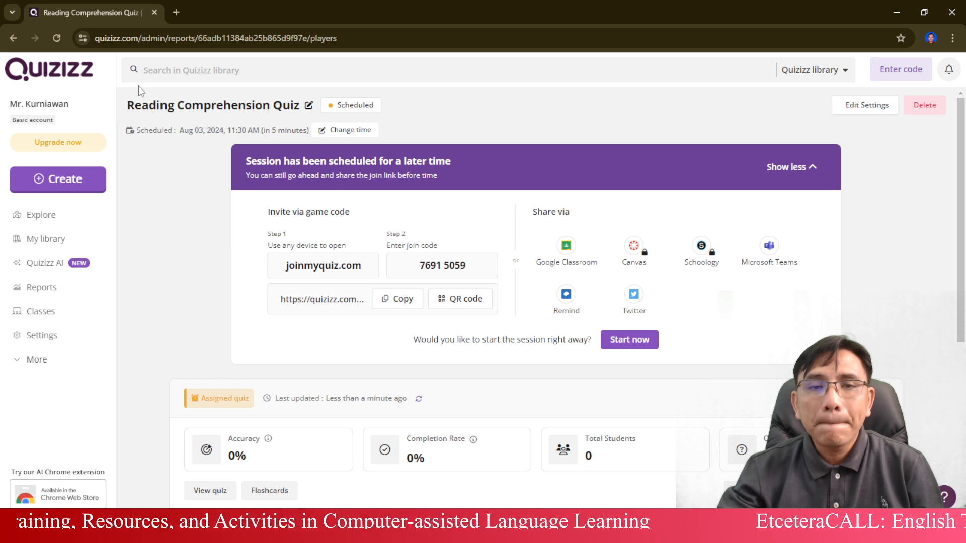
mouse_move(308, 531)
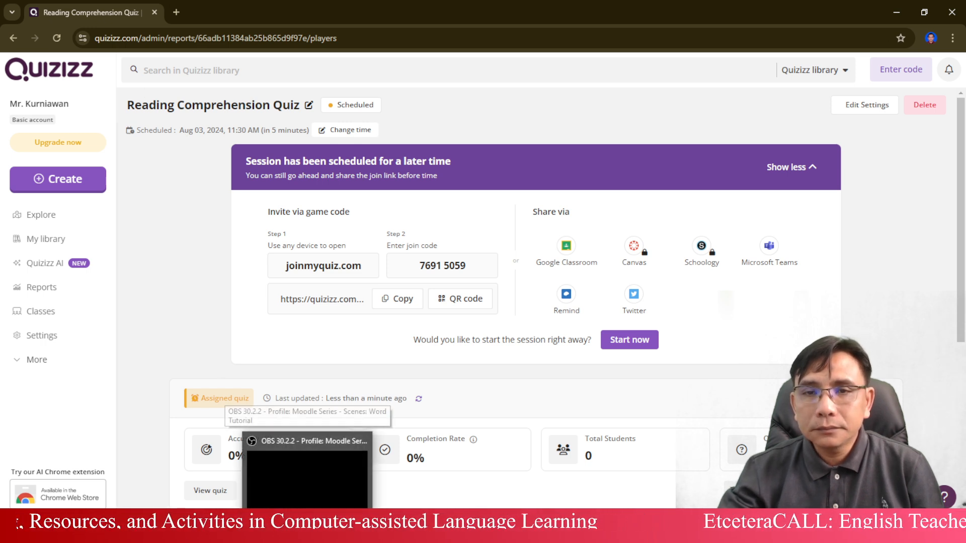
left_click(308, 512)
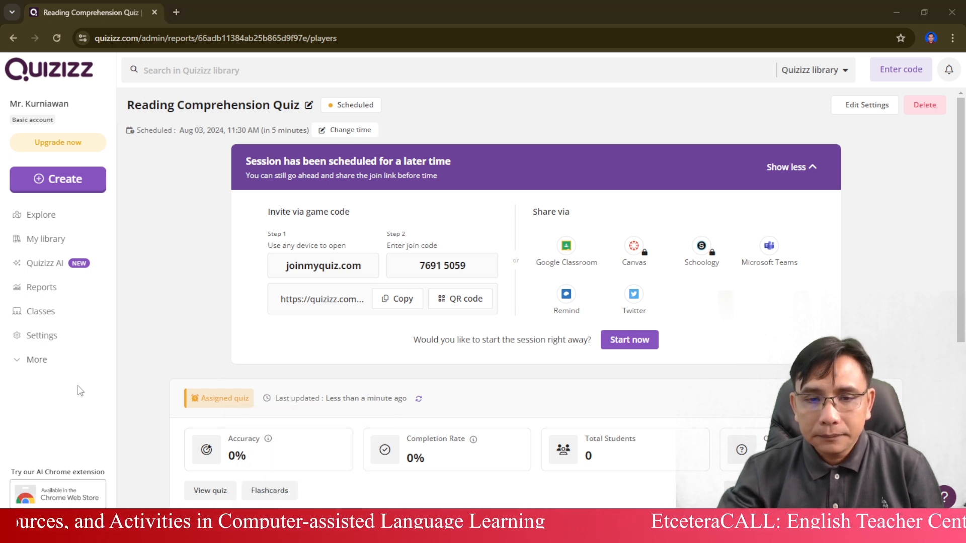